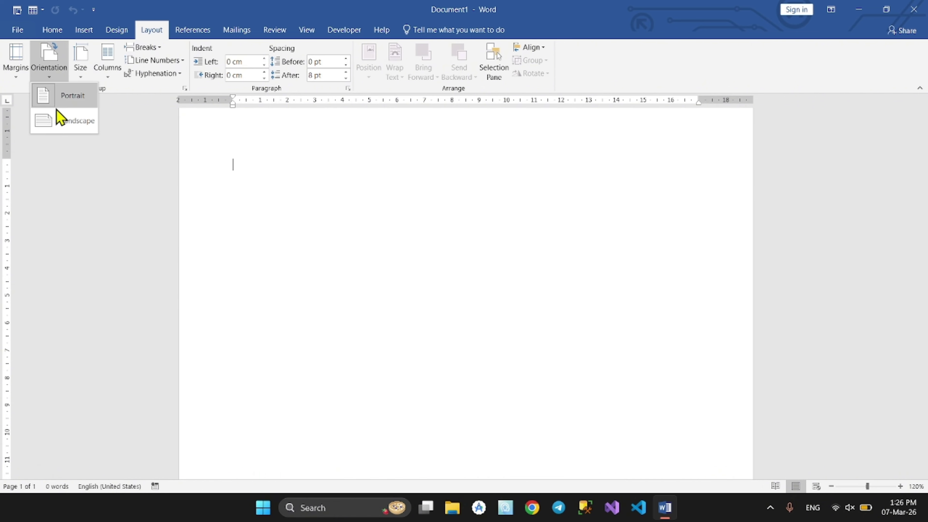
- Set the page orientation to landscape and insert a table with 8 columns and 8 rows
click(74, 120)
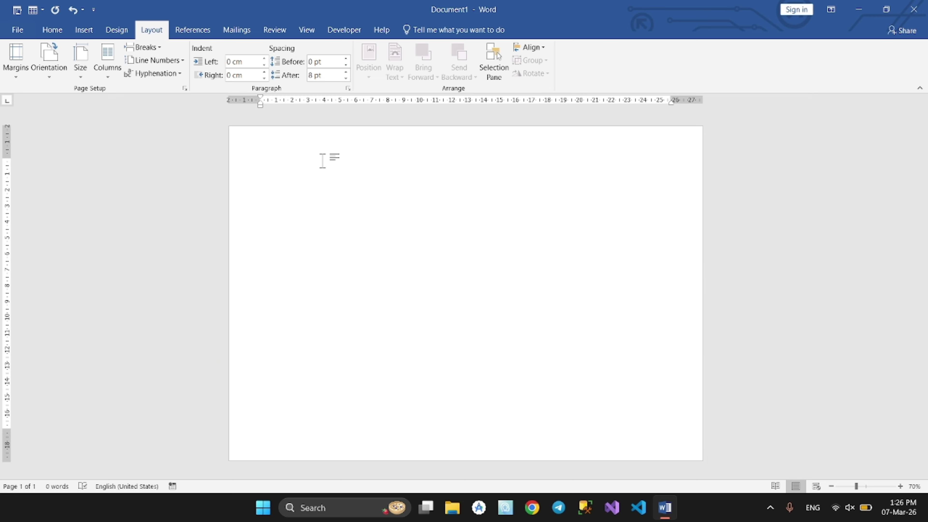
click(86, 32)
click(95, 72)
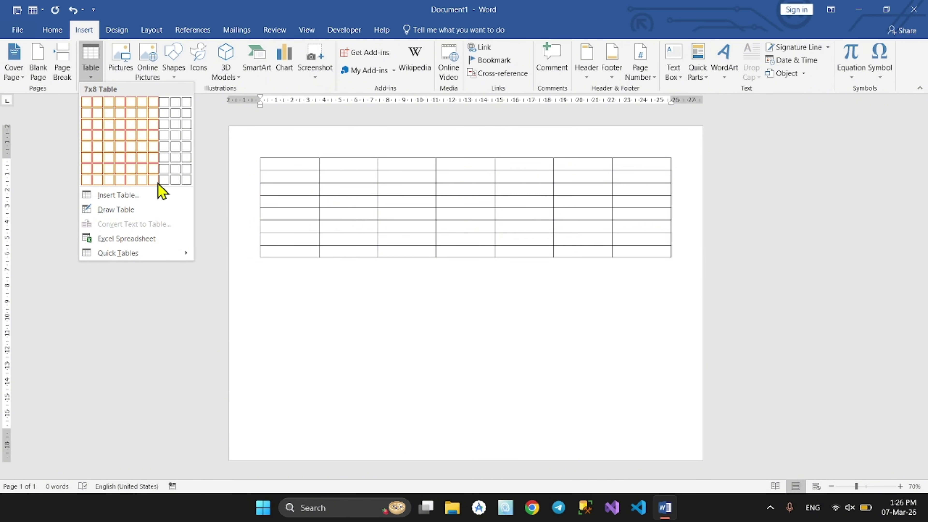
click(165, 180)
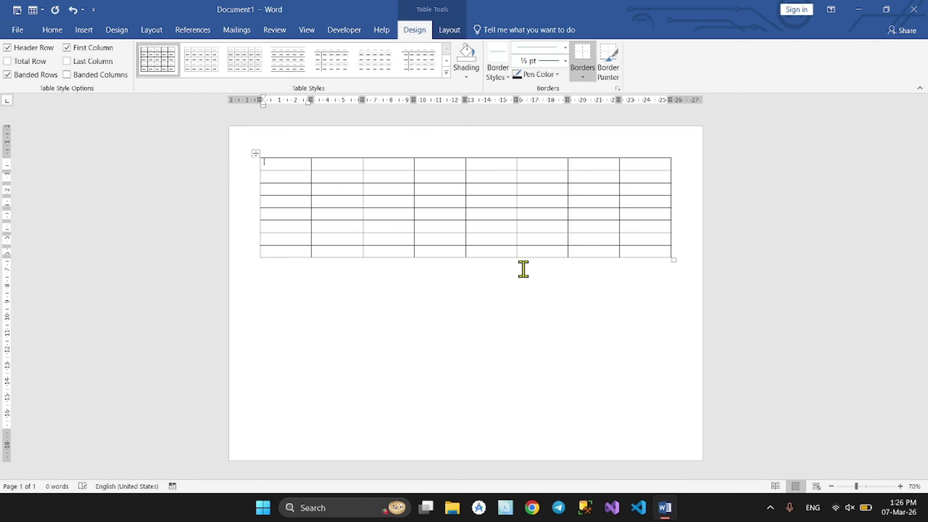
- Resize the table to about 21 cm wide with taller rows, and center it horizontally on the page
drag(673, 260, 598, 378)
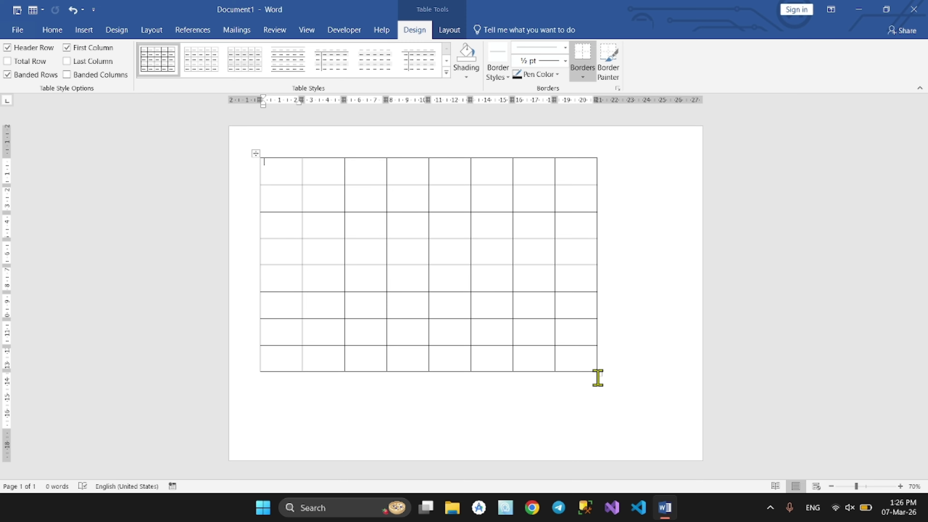
scroll(597, 378, up, 2)
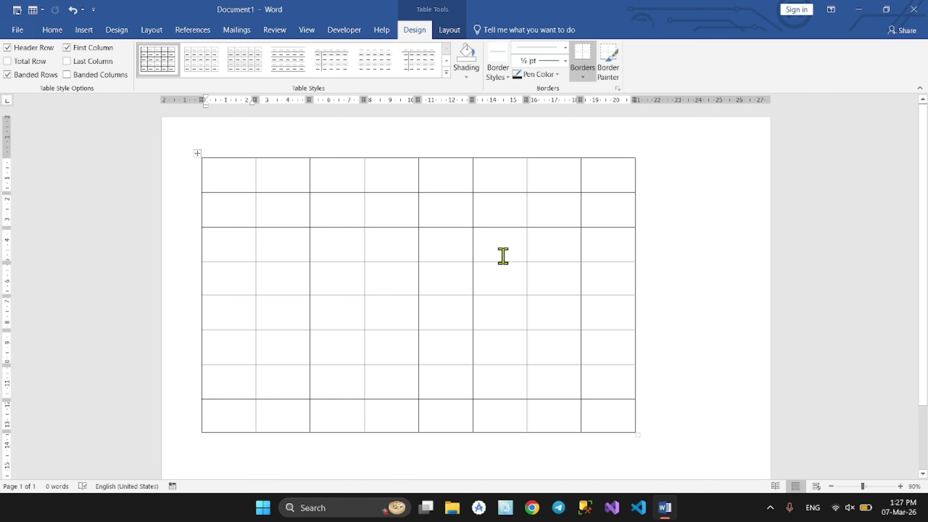
right_click(410, 218)
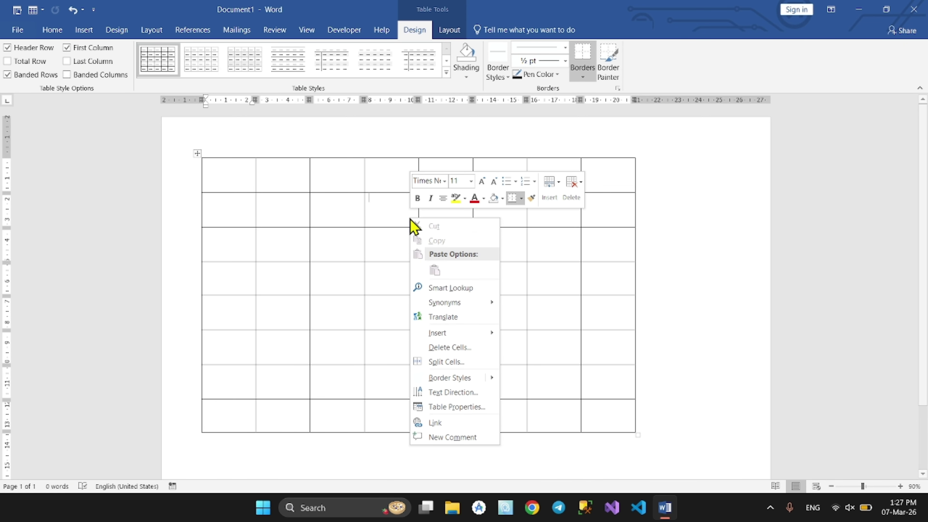
click(464, 409)
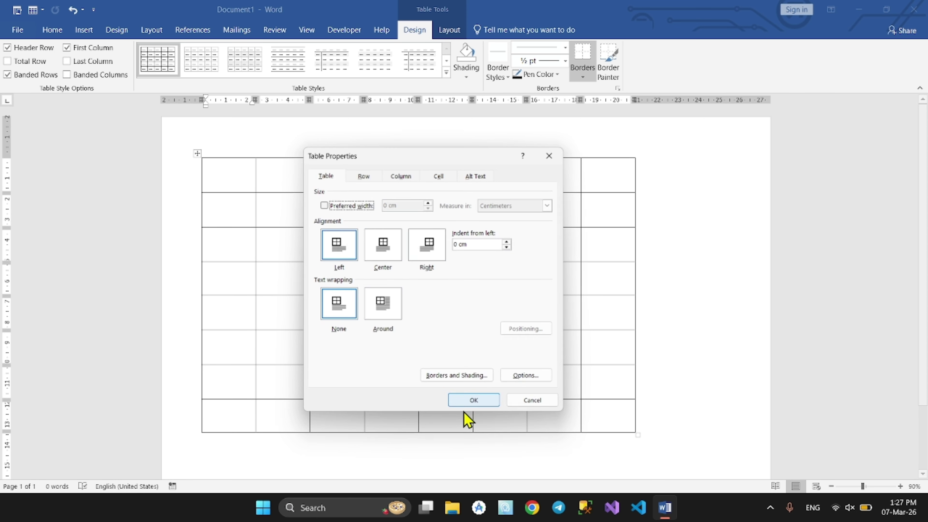
click(379, 258)
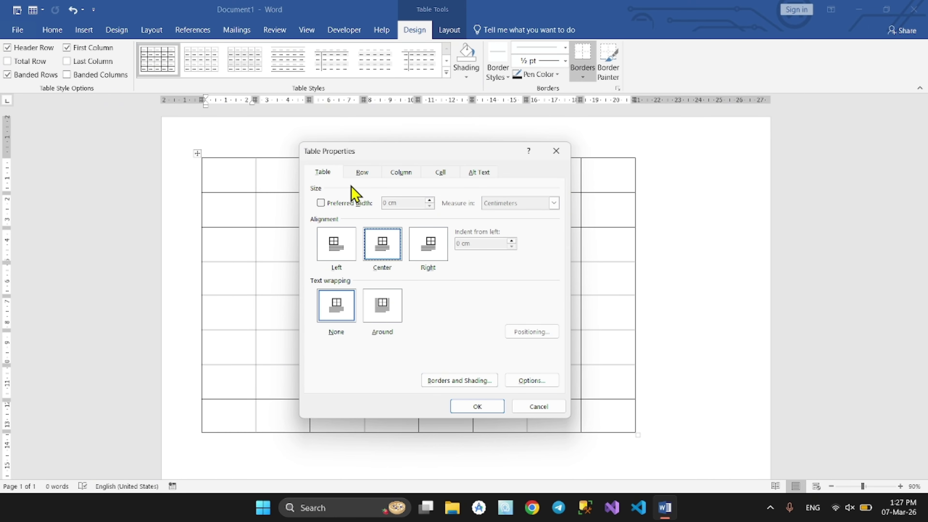
click(466, 411)
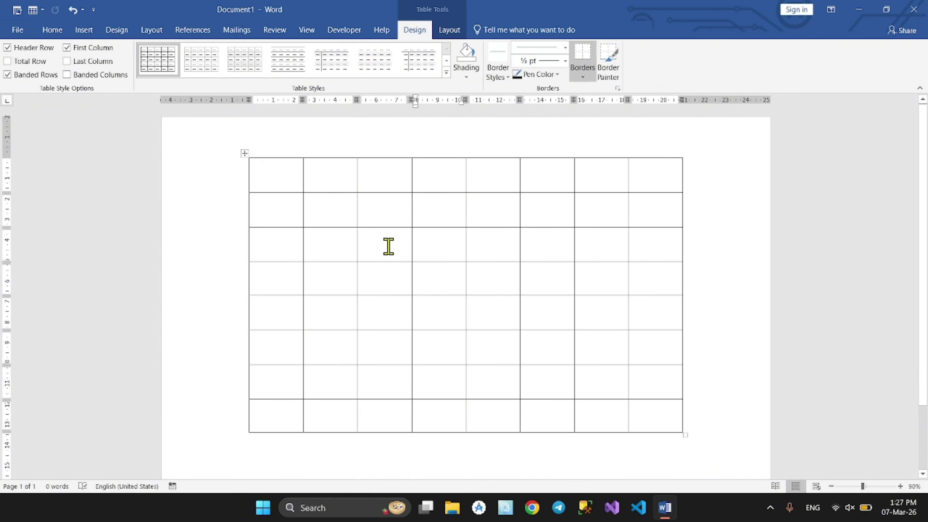
- Enlarge the whole table to about 25 cm wide with rows about 1.86 cm high
scroll(504, 272, down, 2)
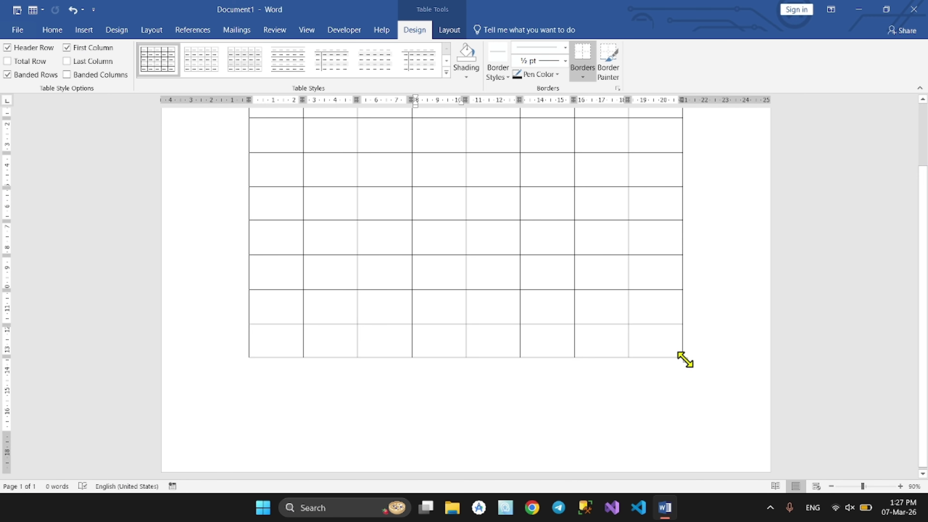
drag(686, 363, 762, 388)
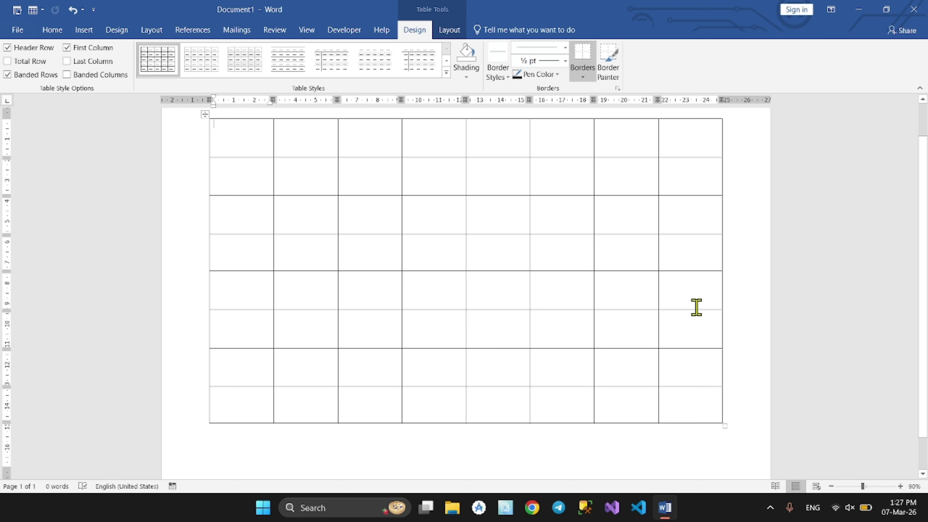
scroll(697, 307, up, 2)
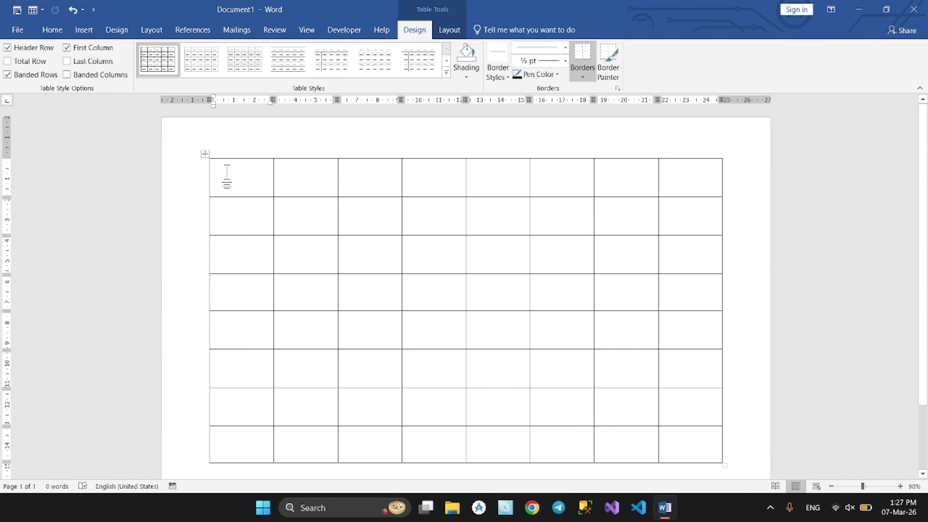
- Fit the table to the full width between the page margins with AutoFit Window
drag(226, 176, 749, 443)
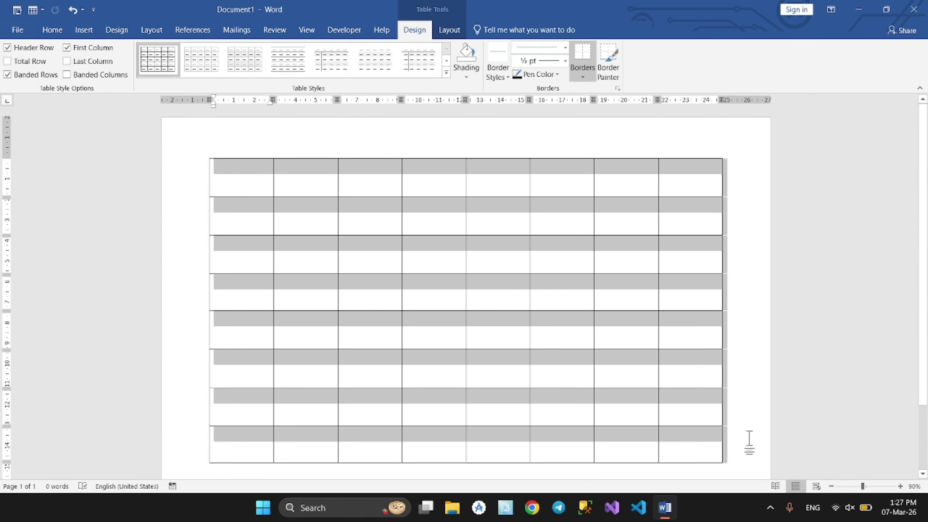
click(712, 451)
click(239, 169)
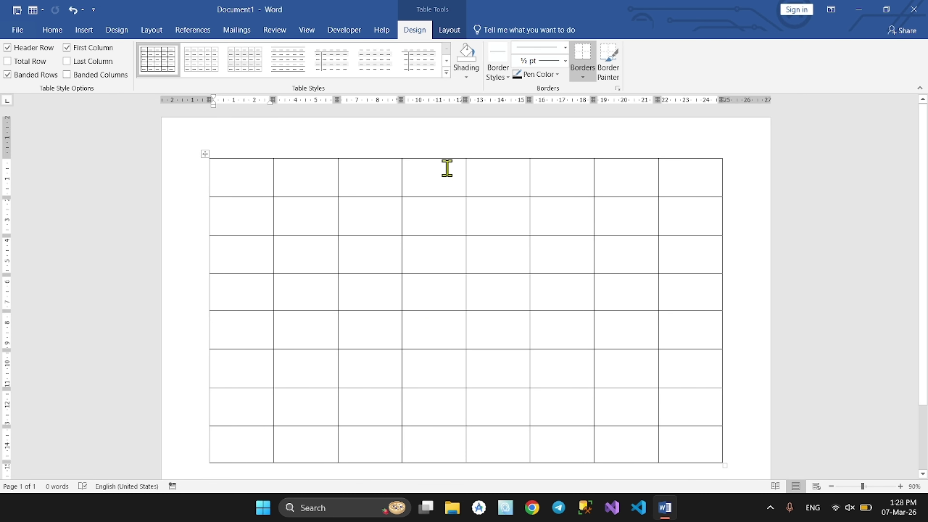
click(449, 30)
click(373, 71)
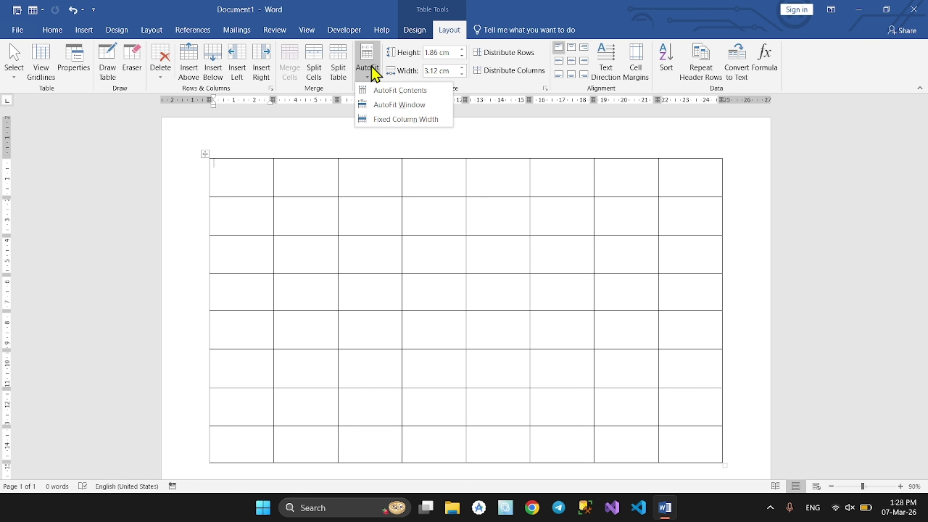
click(402, 106)
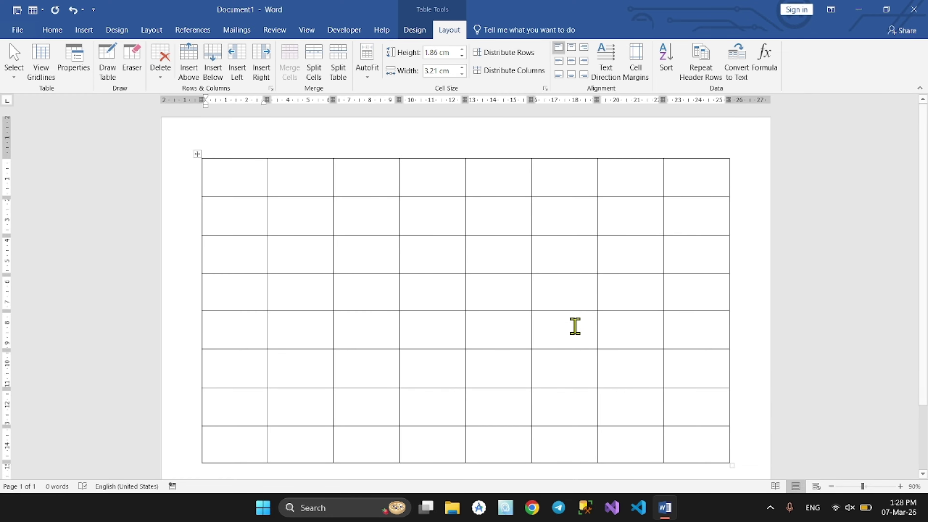
- Check how the table sits on the landscape page in the print preview, and return to the document
scroll(576, 326, down, 3)
scroll(575, 326, up, 1)
key(ctrl+p)
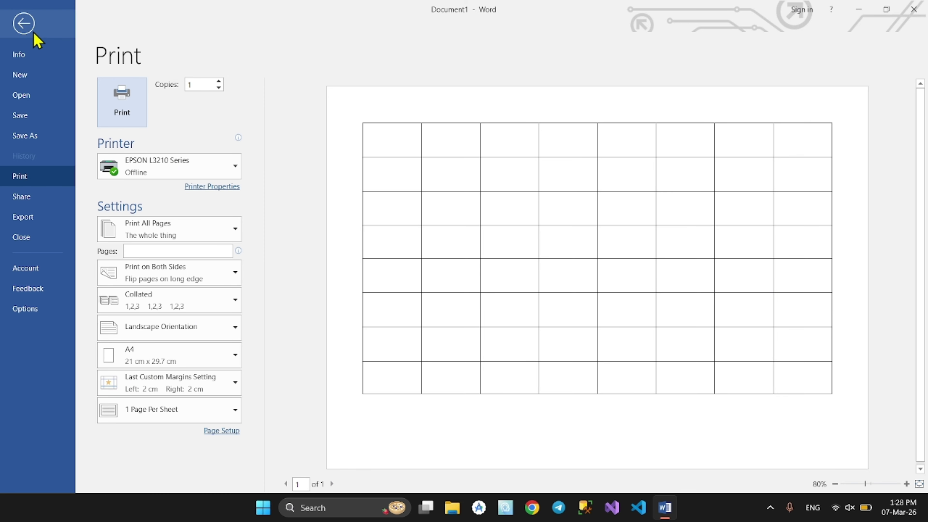
click(23, 24)
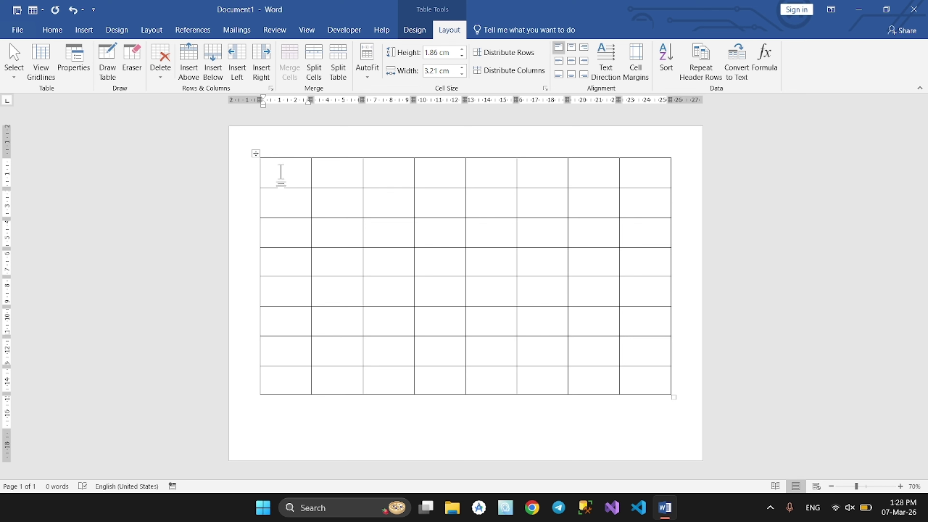
- Apply an orange ½ pt theme border style to the outside borders of the whole table
drag(271, 177, 659, 389)
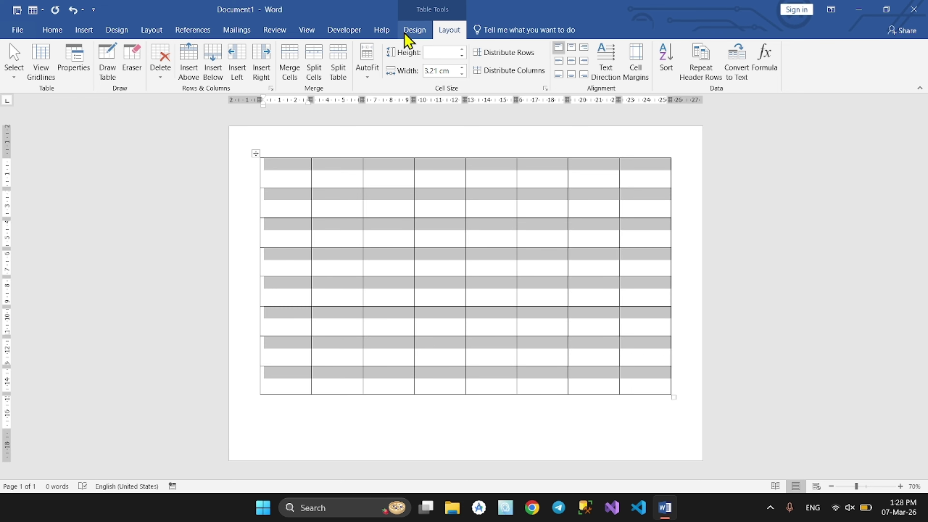
click(424, 32)
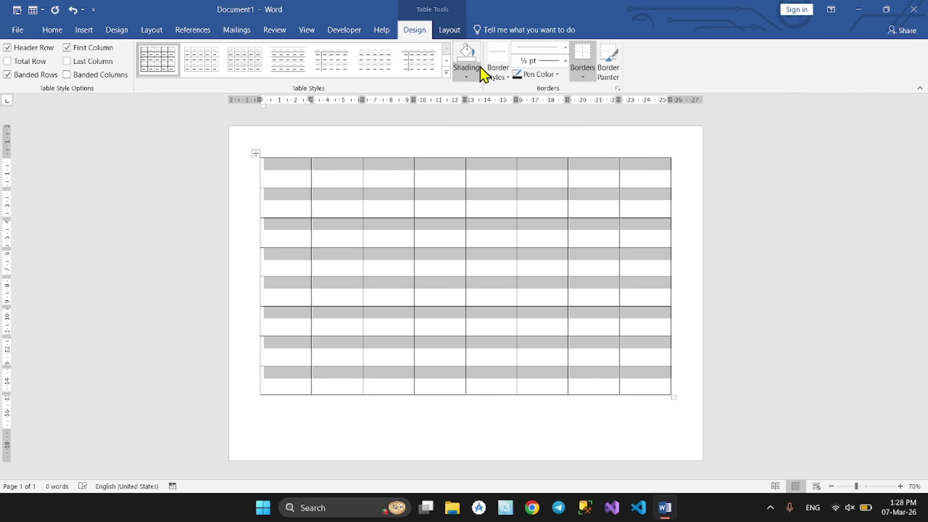
click(505, 78)
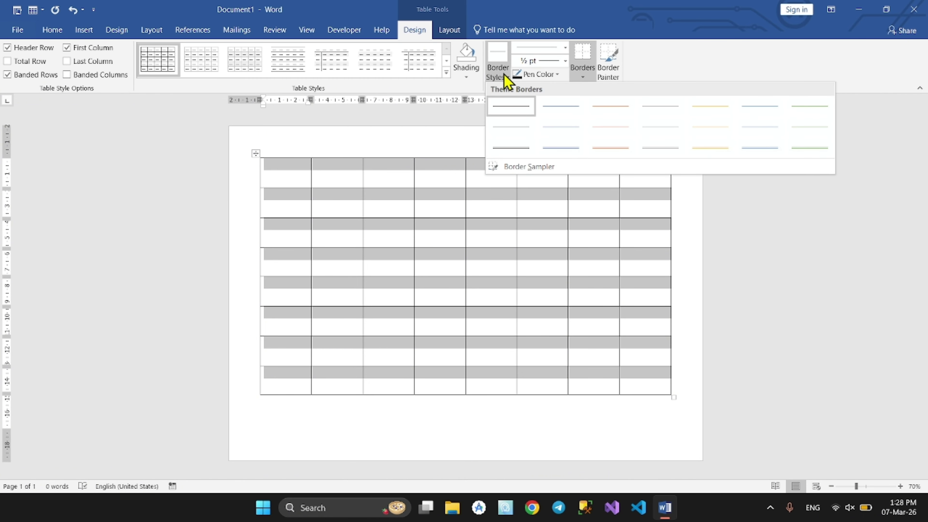
click(615, 153)
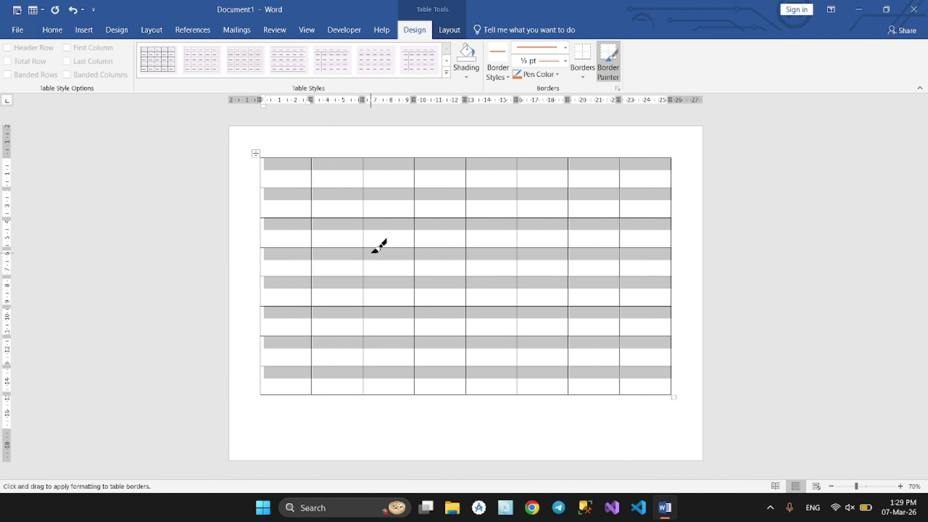
click(587, 79)
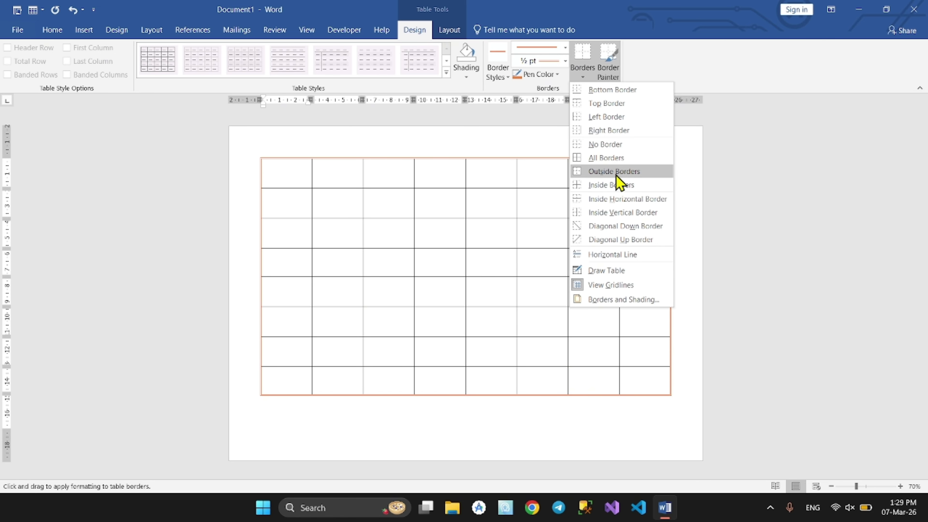
click(616, 172)
click(684, 370)
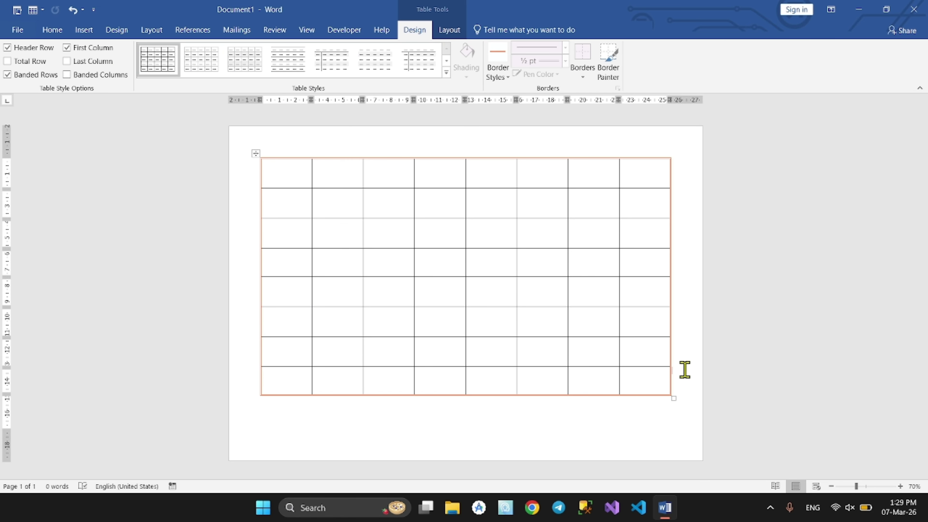